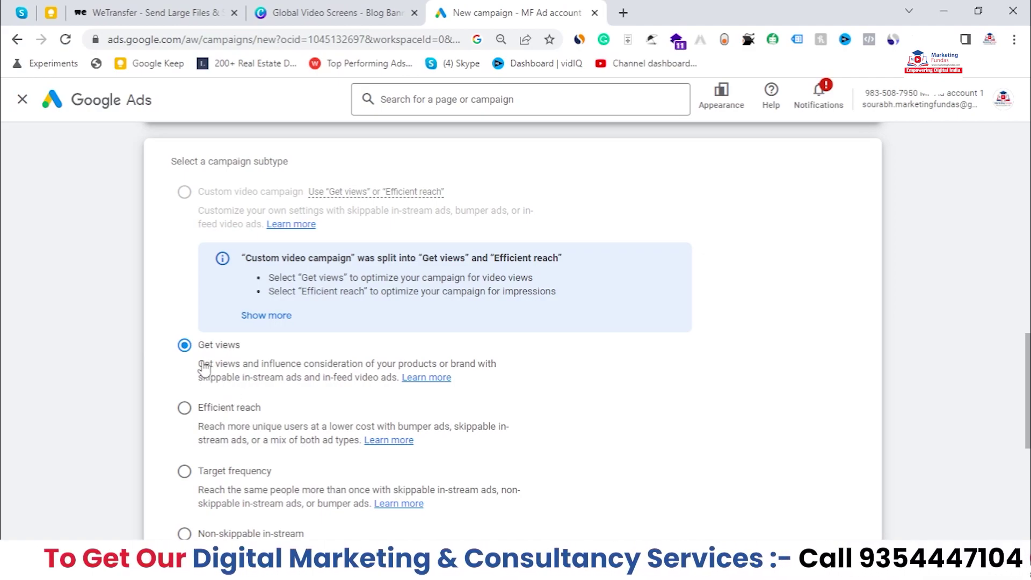
left_click_drag(199, 363, 396, 378)
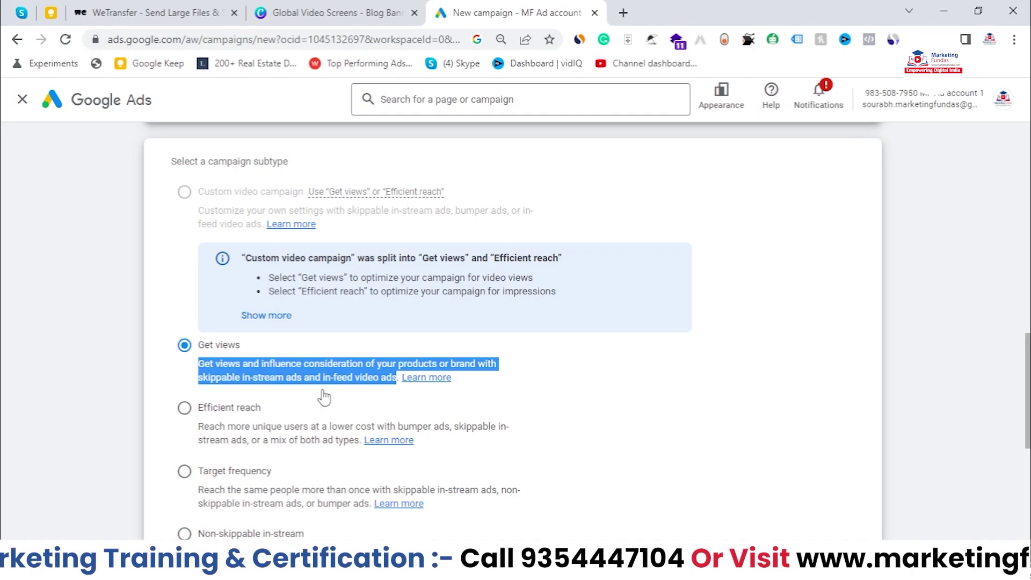
left_click(246, 391)
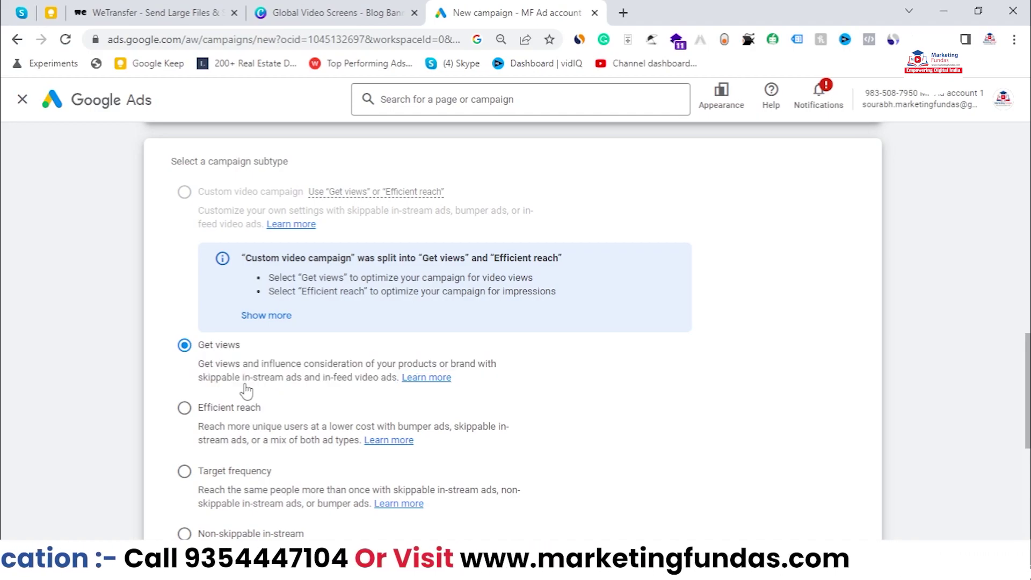
left_click_drag(195, 383, 302, 395)
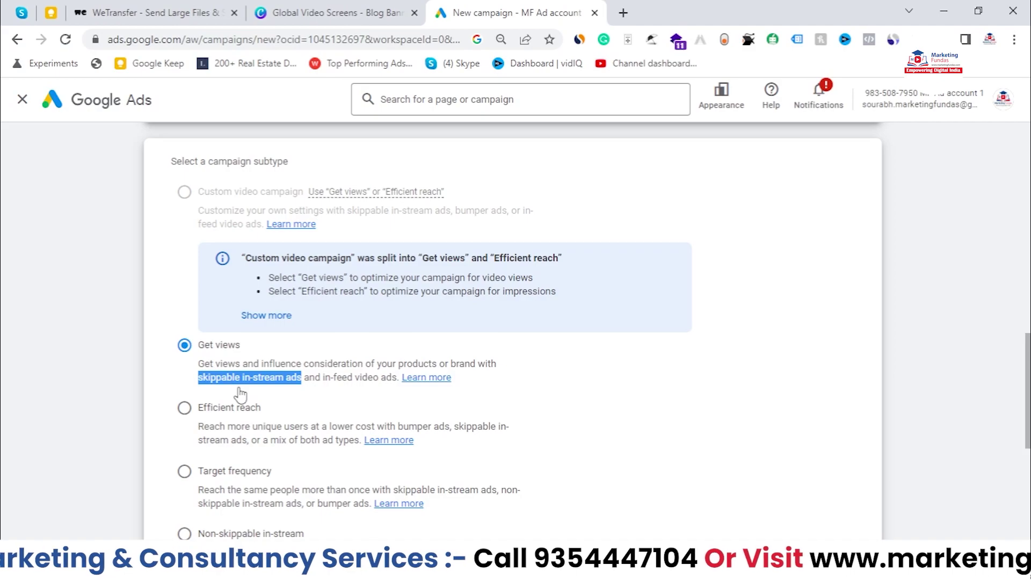
left_click(325, 384)
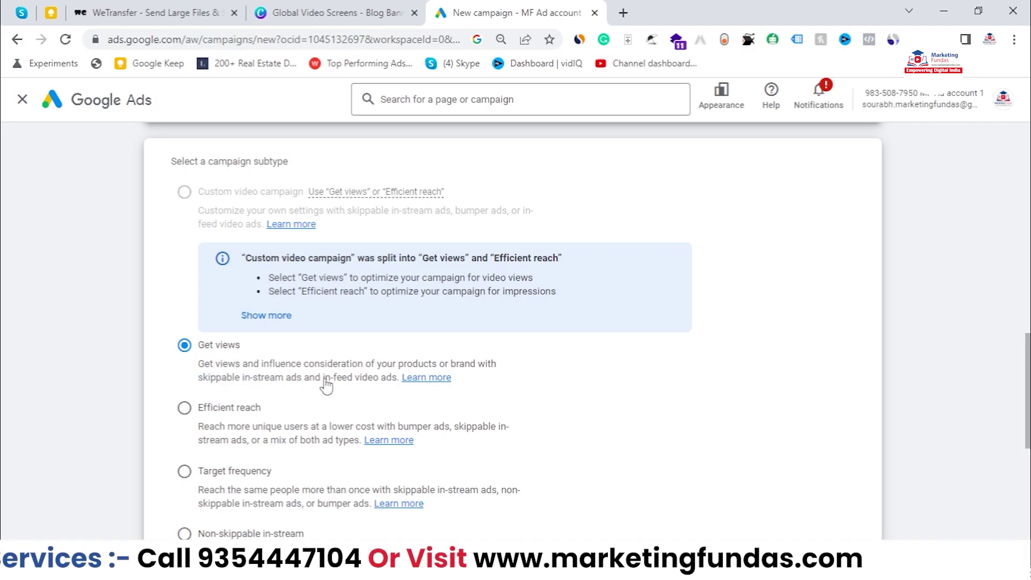
left_click_drag(326, 383, 397, 388)
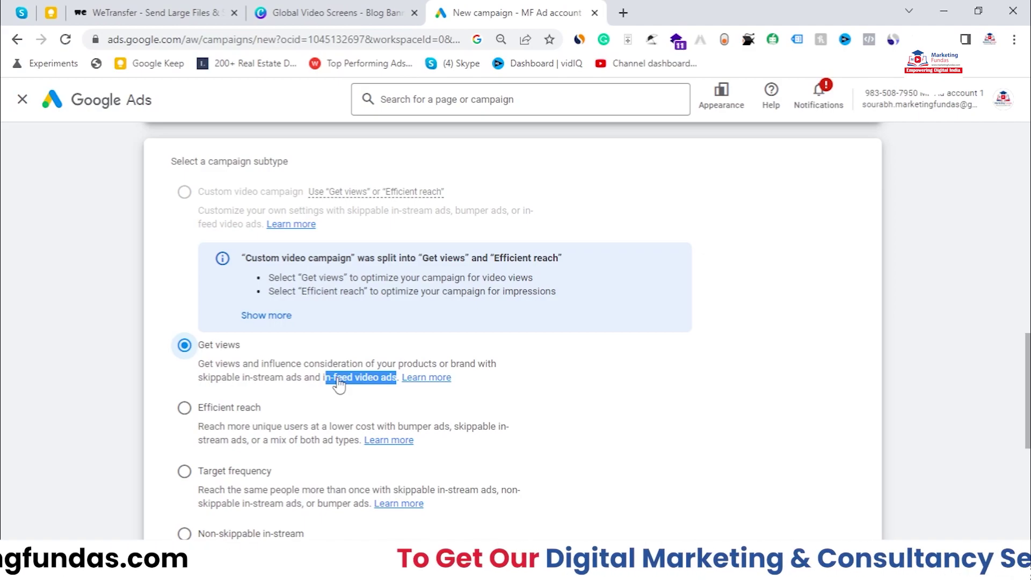
Switch the subtype between Efficient reach and Get views, ending on Efficient reach
scroll(247, 379, "down", 1)
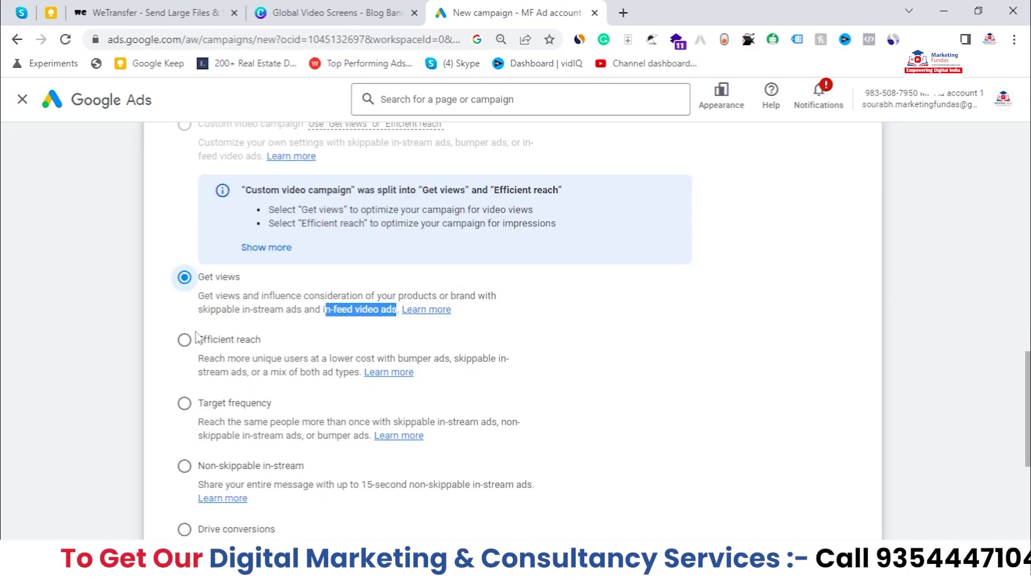
left_click_drag(206, 352, 263, 325)
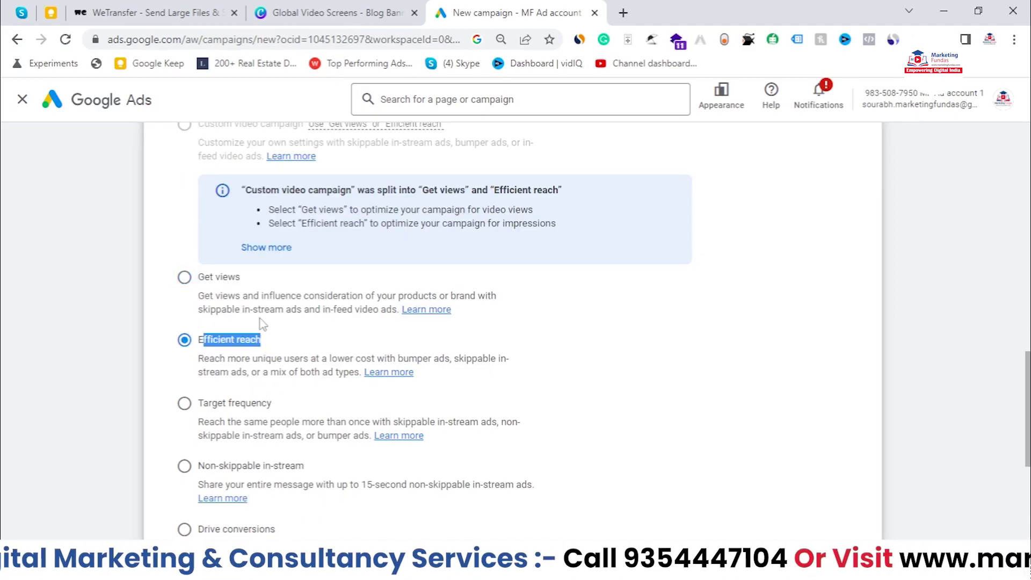
left_click(184, 280)
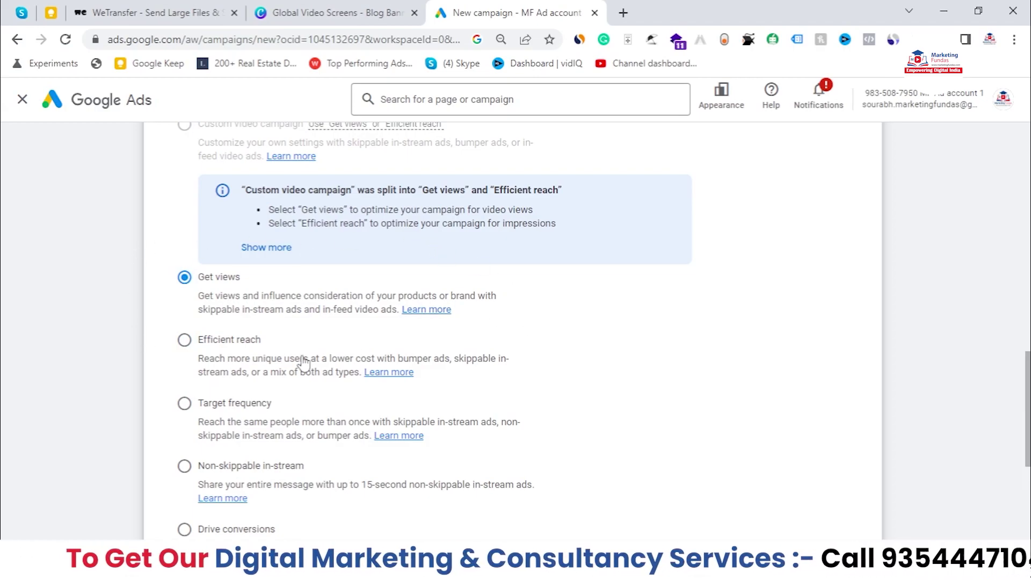
left_click(184, 340)
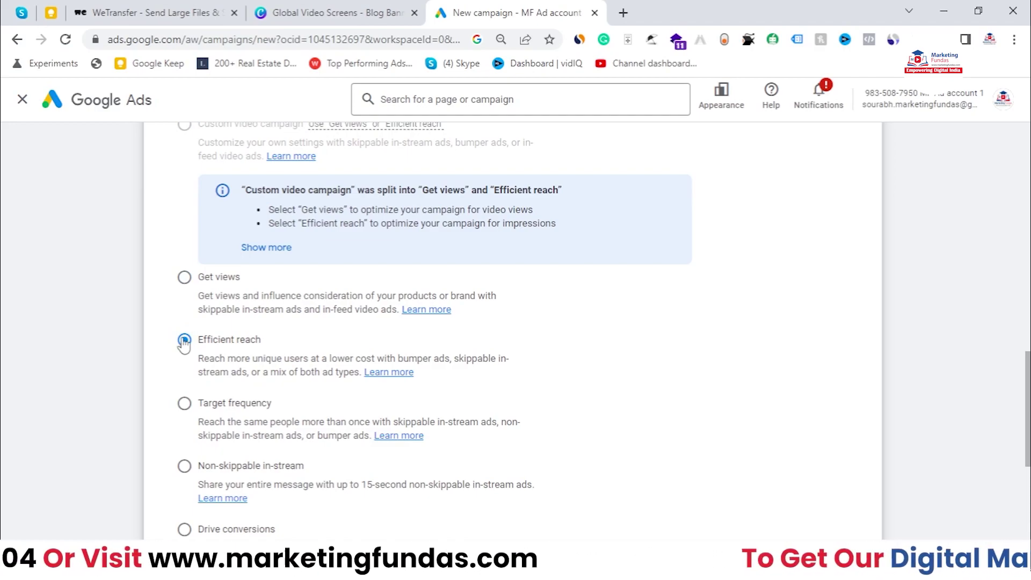
Compare Efficient reach's skippable in-stream and bumper formats with Get views, then select Target frequency
left_click_drag(199, 366, 359, 383)
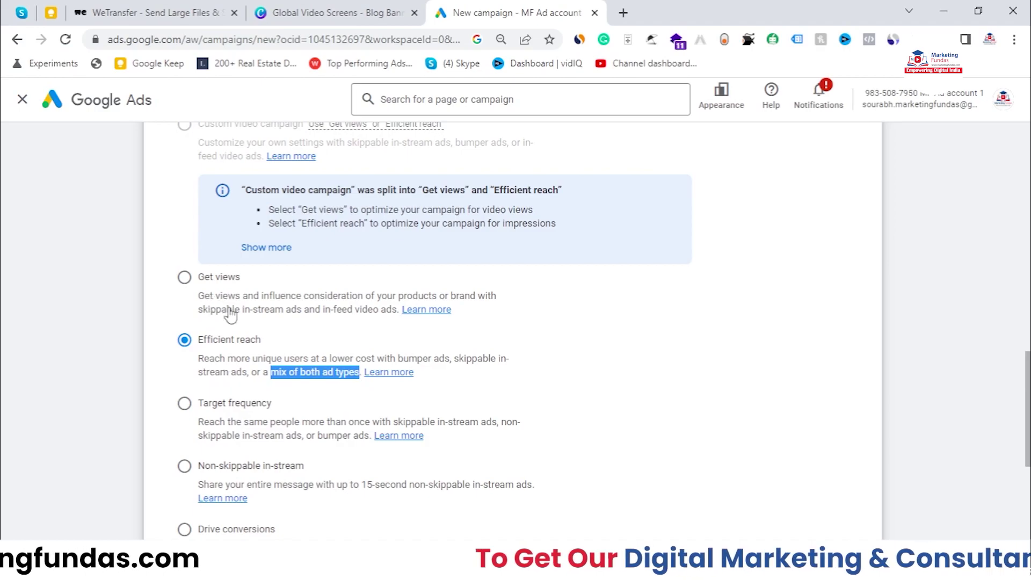
left_click_drag(402, 358, 246, 384)
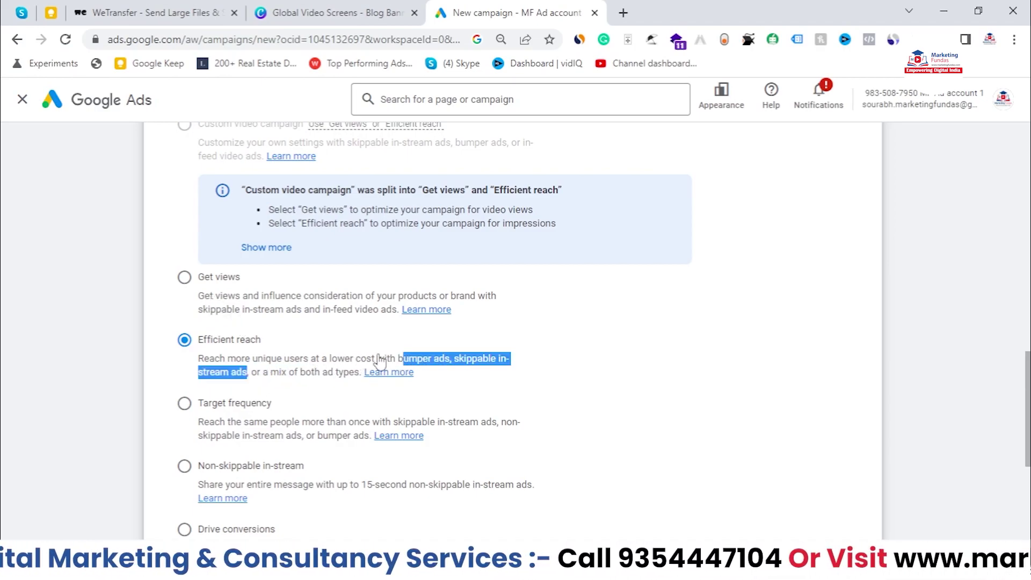
left_click(397, 361)
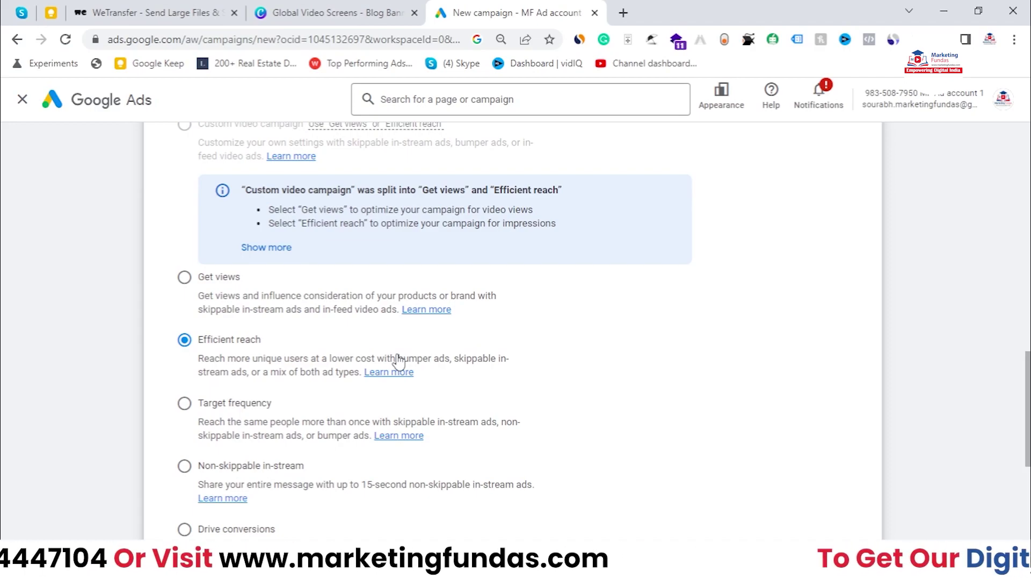
left_click_drag(450, 360, 249, 381)
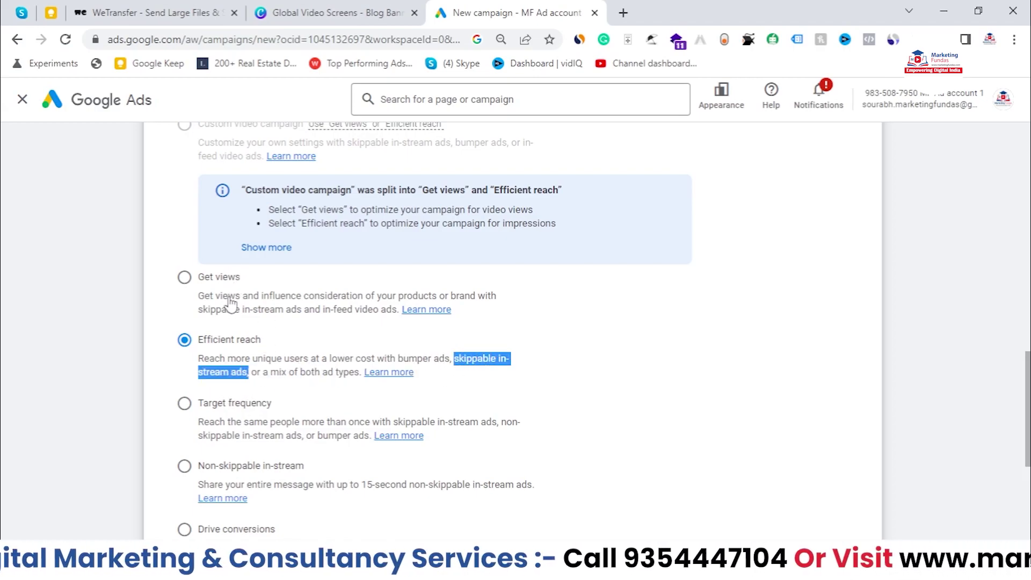
left_click_drag(203, 311, 286, 327)
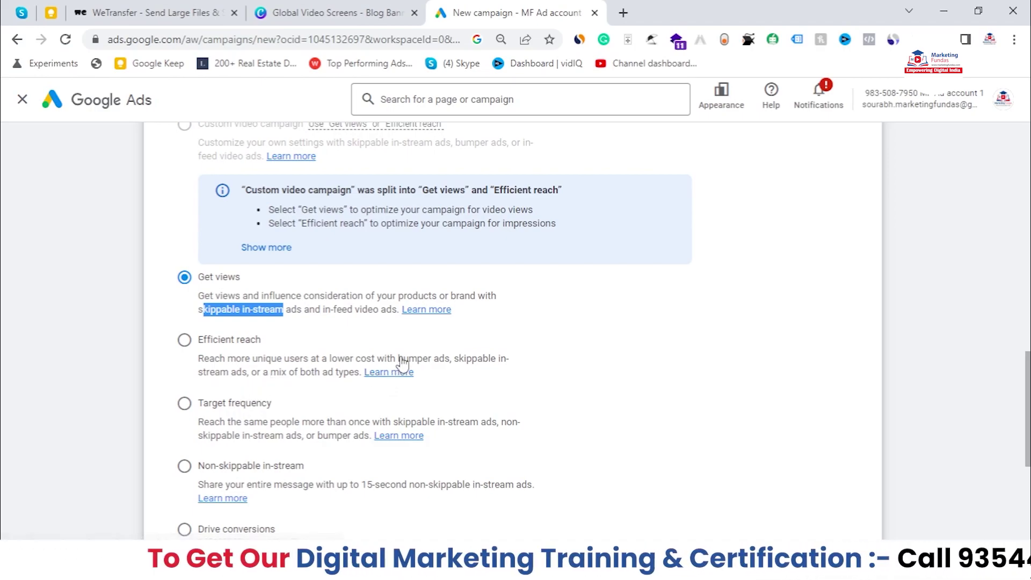
left_click_drag(401, 360, 446, 361)
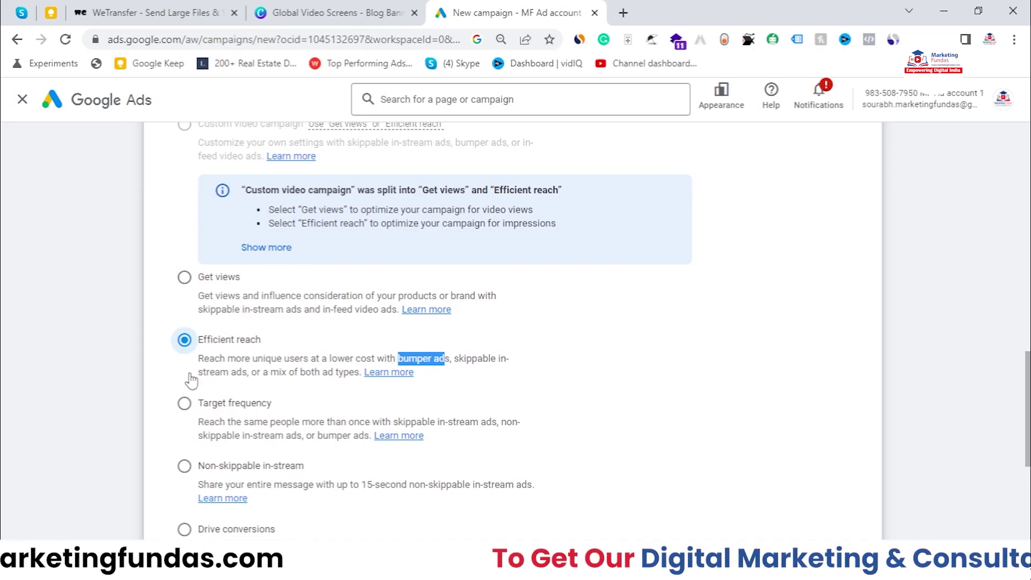
left_click(185, 404)
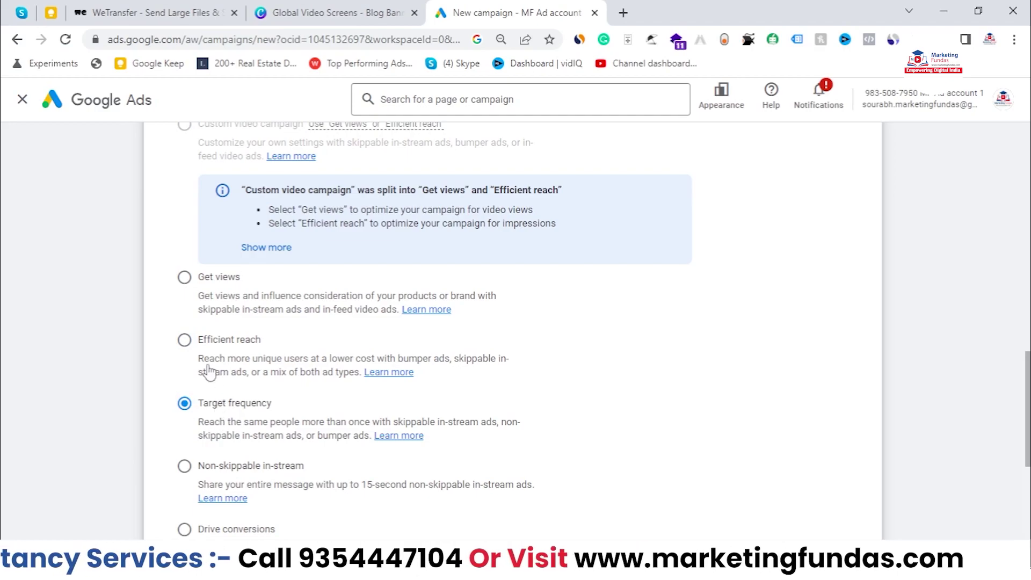
left_click(235, 396)
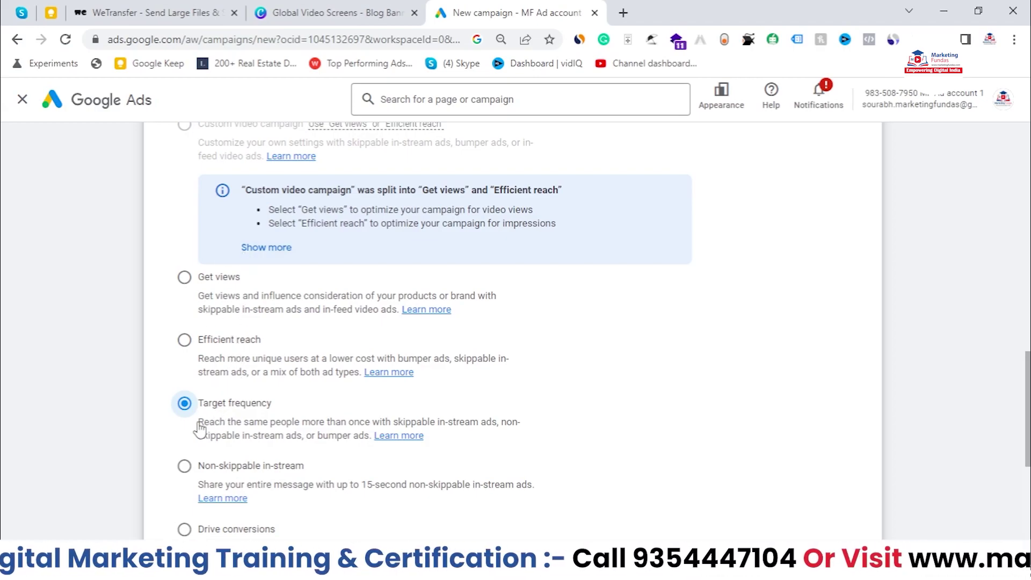
left_click_drag(198, 422, 497, 427)
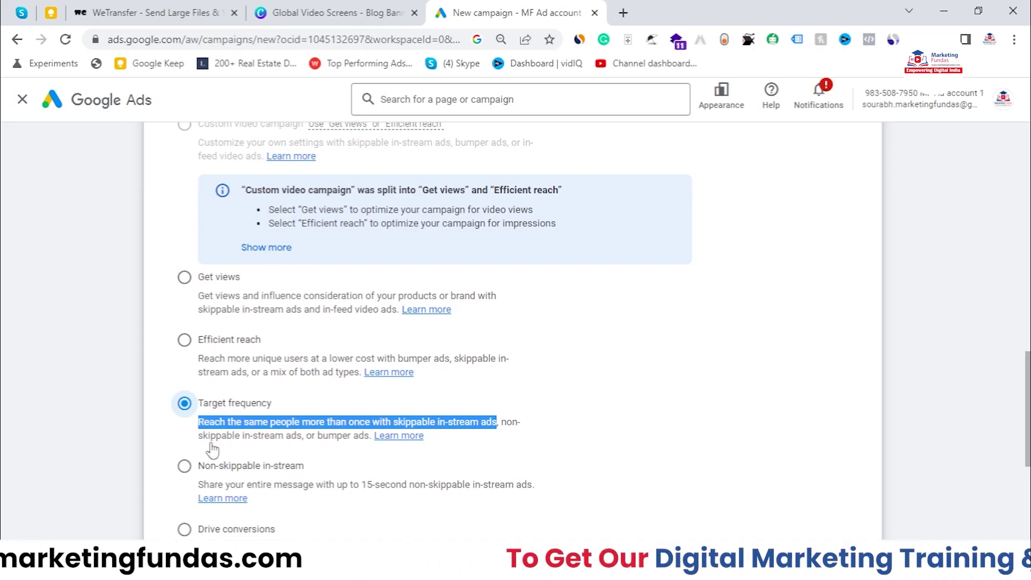
left_click(404, 430)
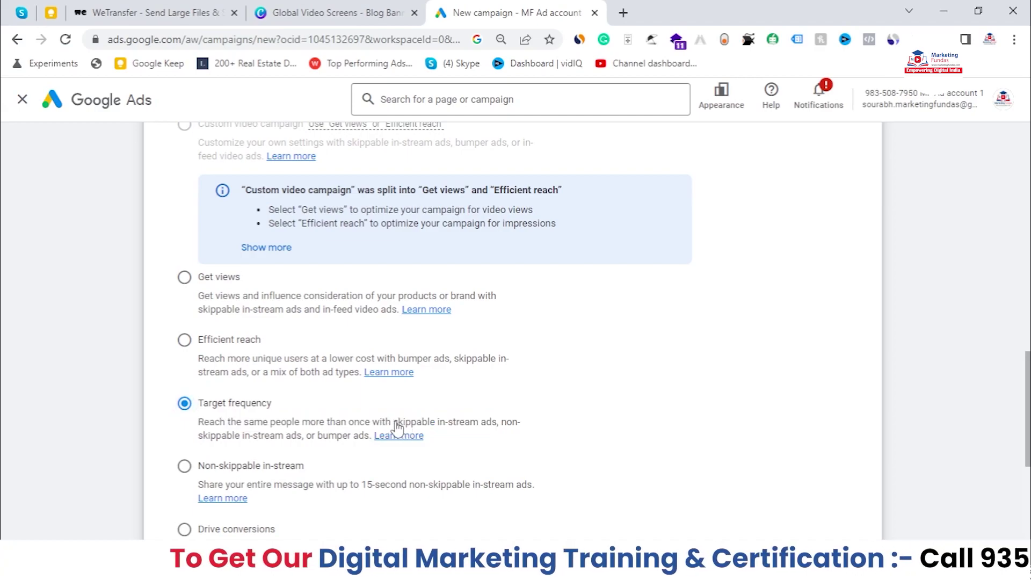
left_click_drag(397, 429, 491, 426)
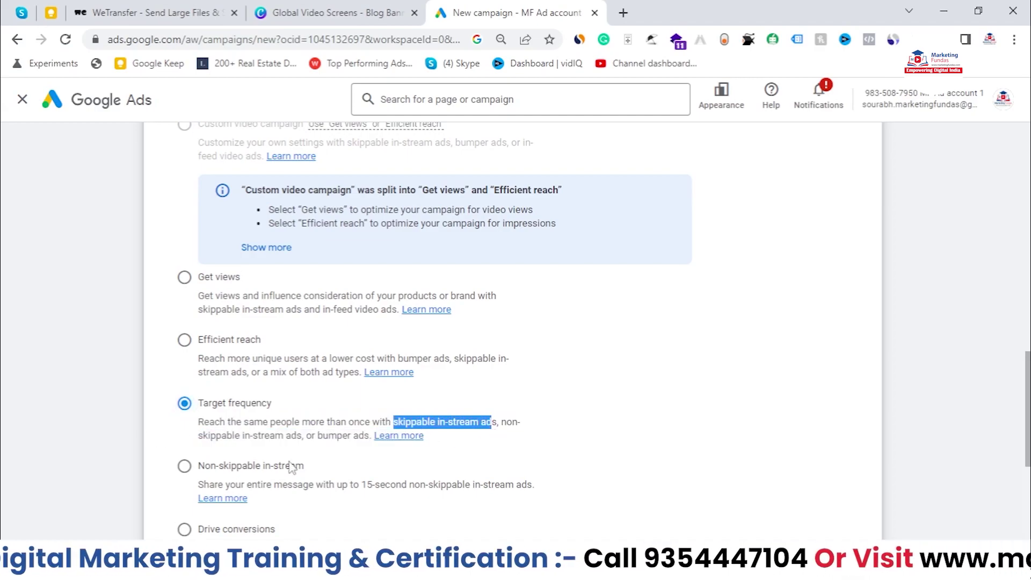
mouse_move(306, 435)
left_mouse_down()
mouse_move(368, 454)
mouse_move(509, 428)
mouse_move(384, 474)
mouse_move(294, 467)
mouse_move(304, 446)
left_mouse_up()
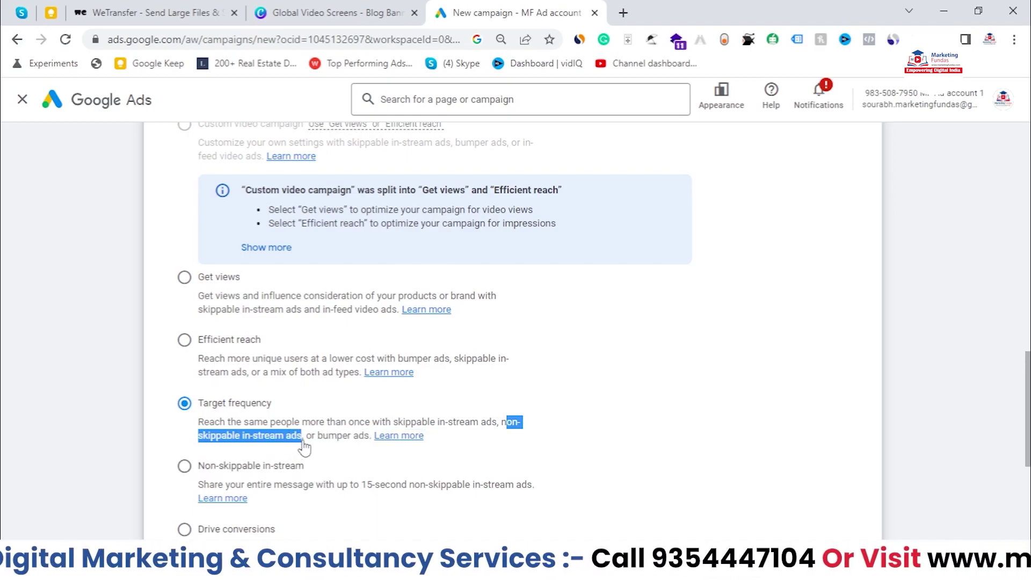
left_click_drag(304, 446, 304, 446)
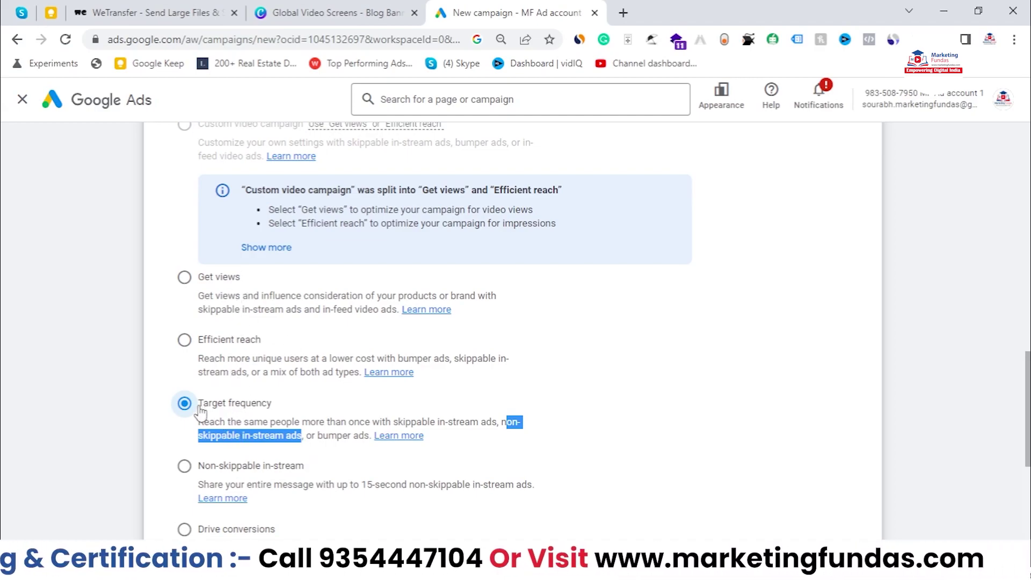
left_click_drag(201, 411, 274, 416)
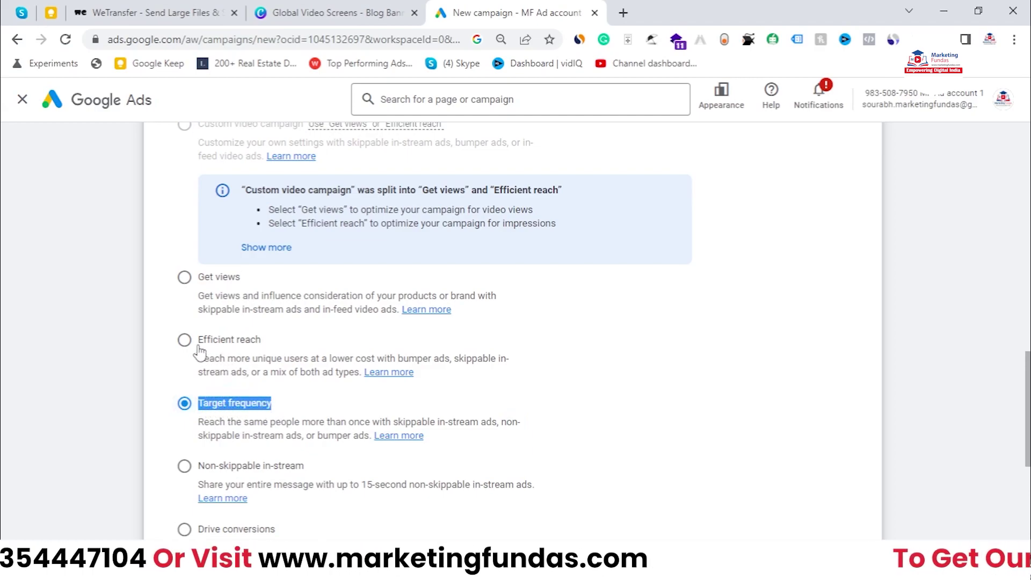
left_click_drag(197, 279, 251, 292)
left_click_drag(198, 346, 265, 352)
left_click_drag(203, 408, 251, 412)
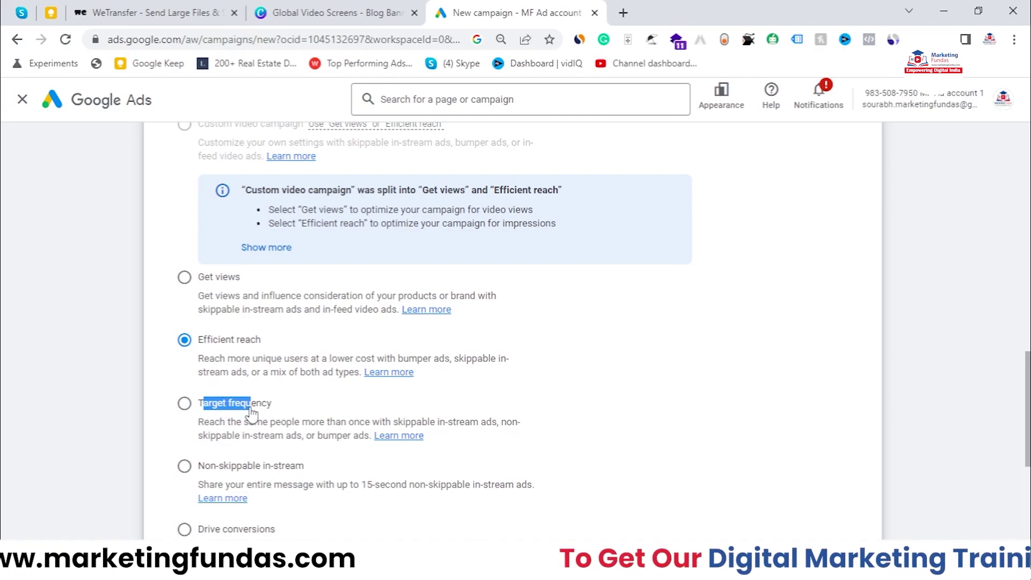
left_click_drag(251, 413, 251, 413)
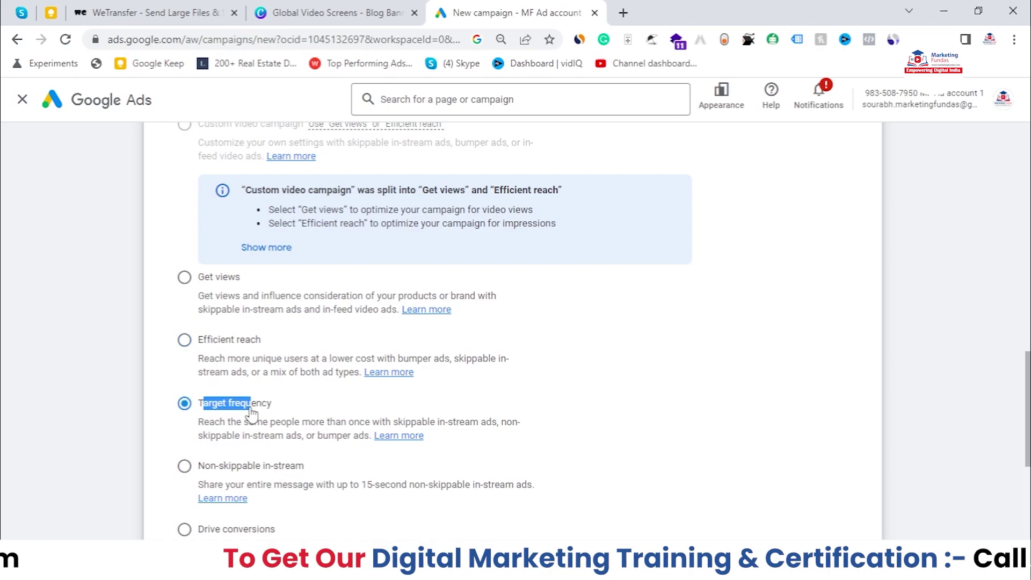
Continue with the Target frequency subtype to its campaign settings, with weekly target 3
scroll(223, 383, "down", 1)
left_click(212, 343)
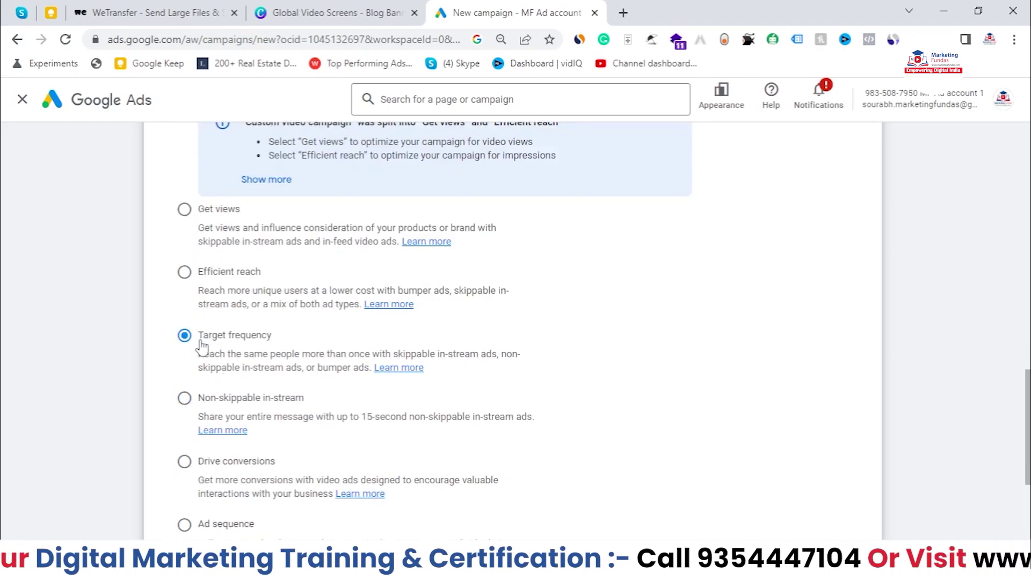
scroll(385, 394, "up", 2)
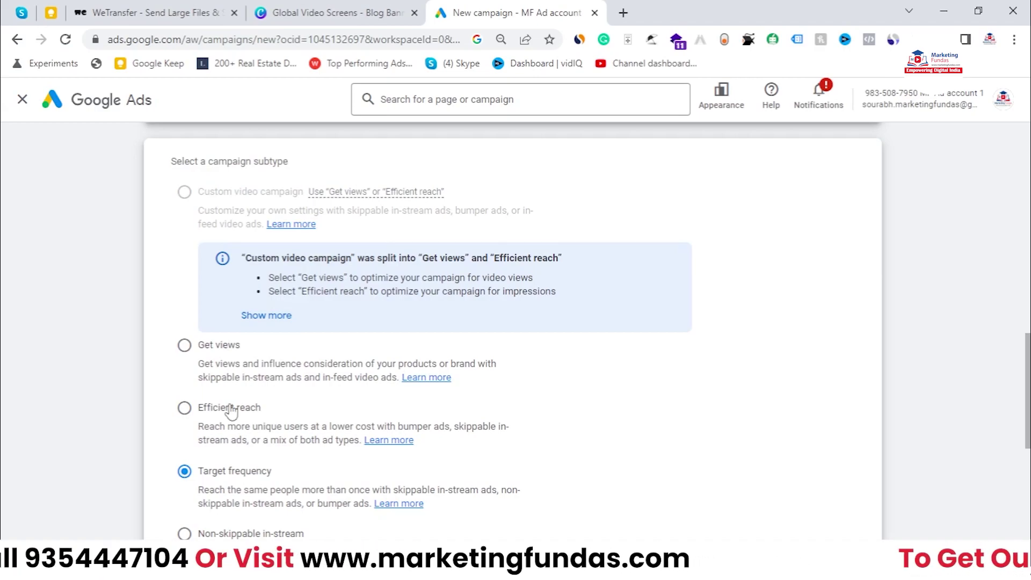
scroll(231, 412, "down", 1)
scroll(253, 415, "down", 1)
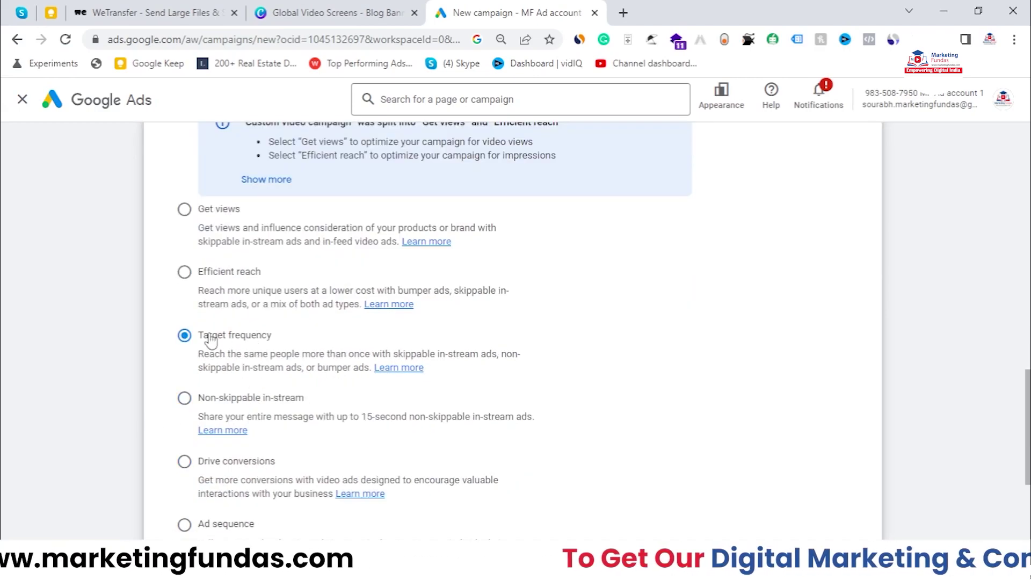
scroll(212, 346, "down", 3)
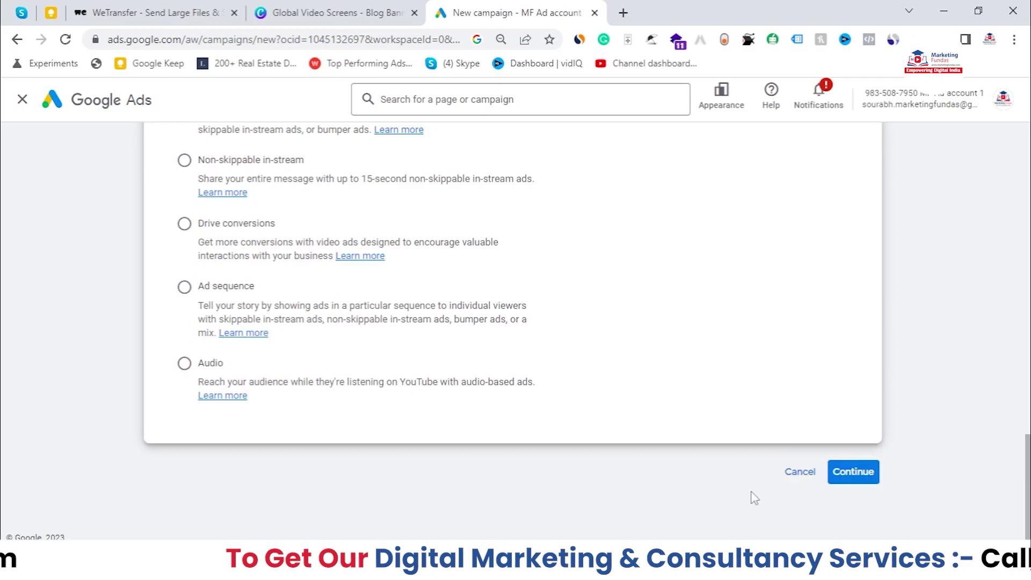
left_click(865, 475)
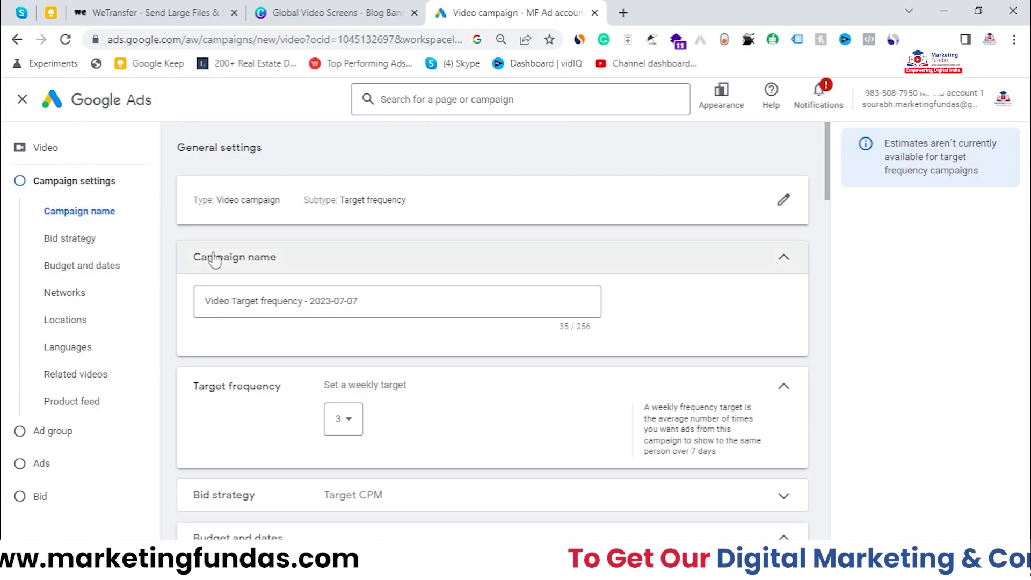
scroll(214, 261, "down", 1)
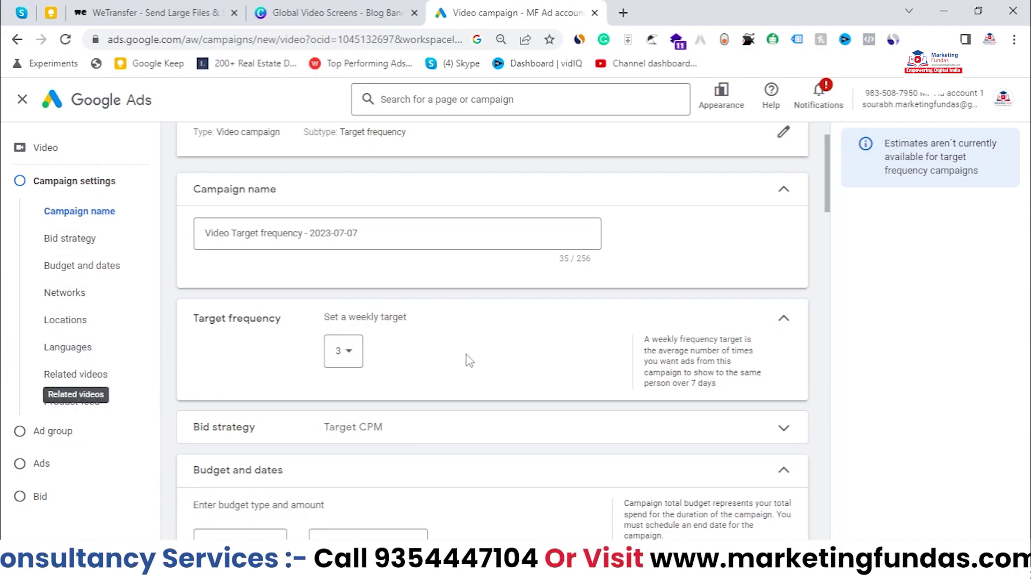
scroll(495, 356, "up", 1)
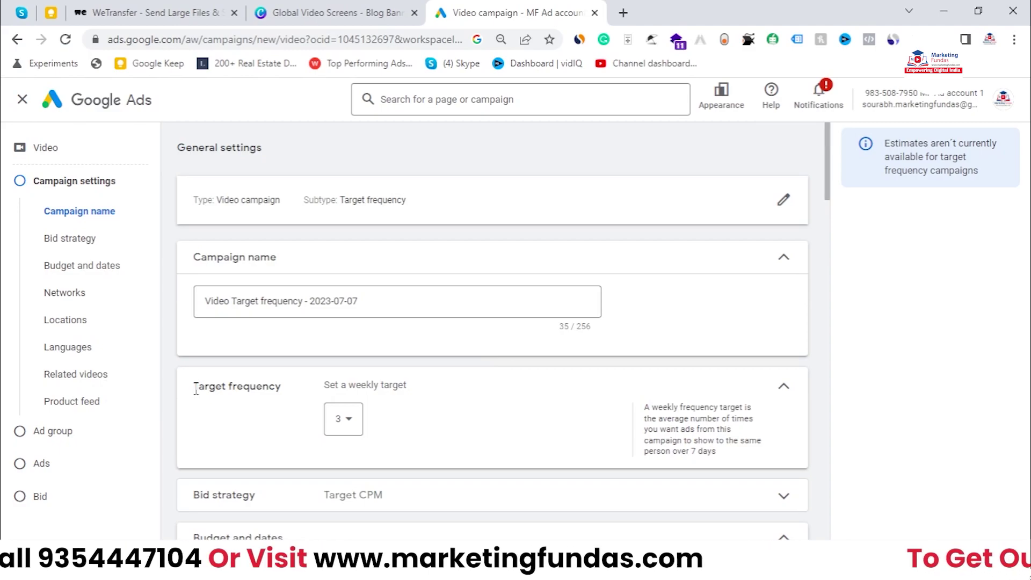
left_click_drag(193, 385, 283, 386)
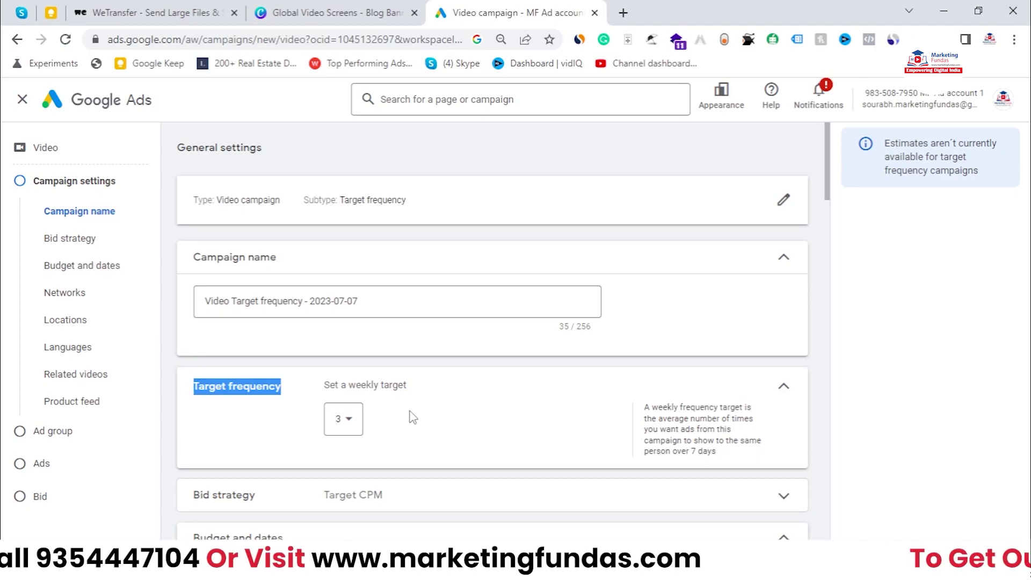
left_click(349, 422)
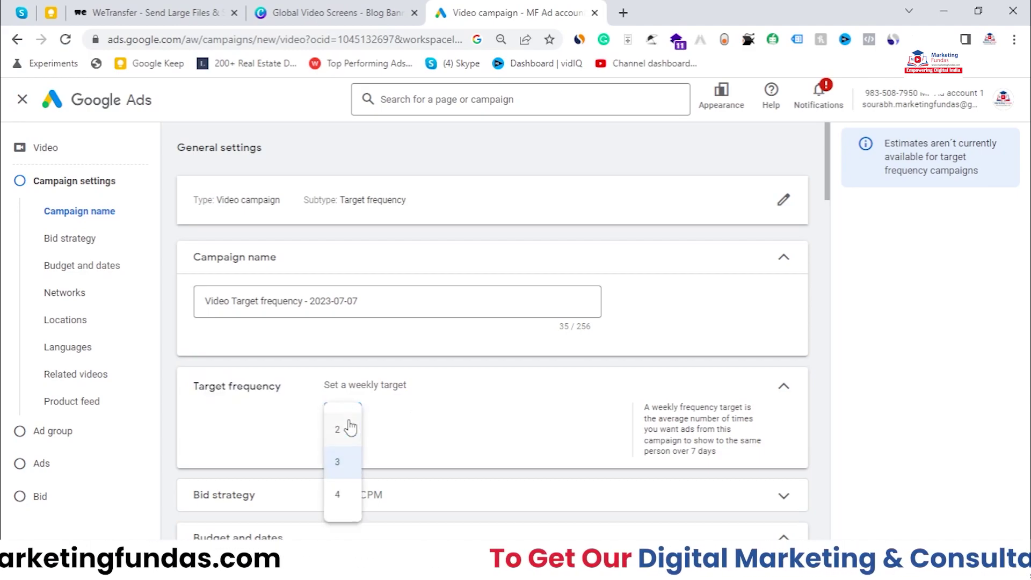
left_click(346, 496)
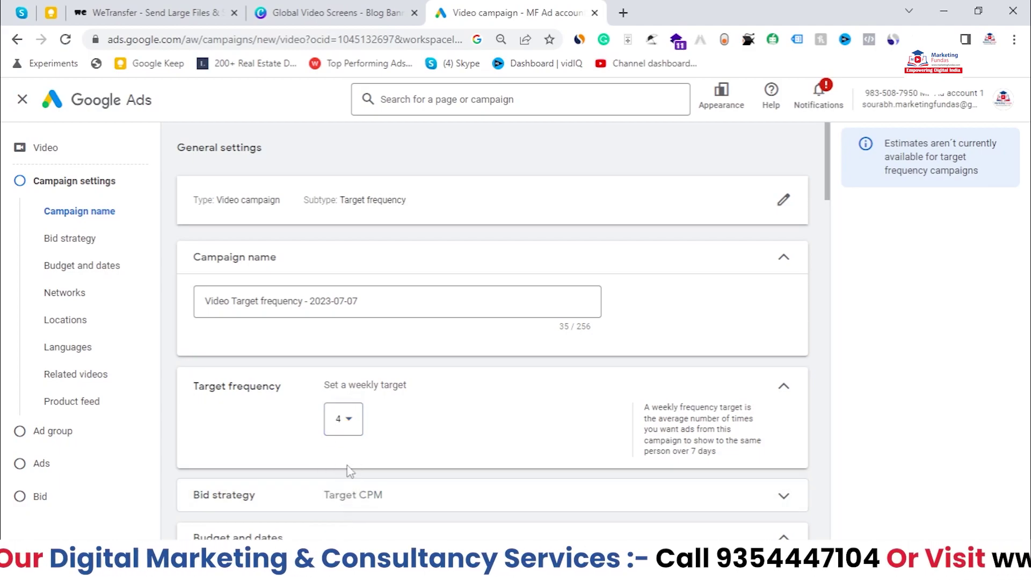
left_click(344, 419)
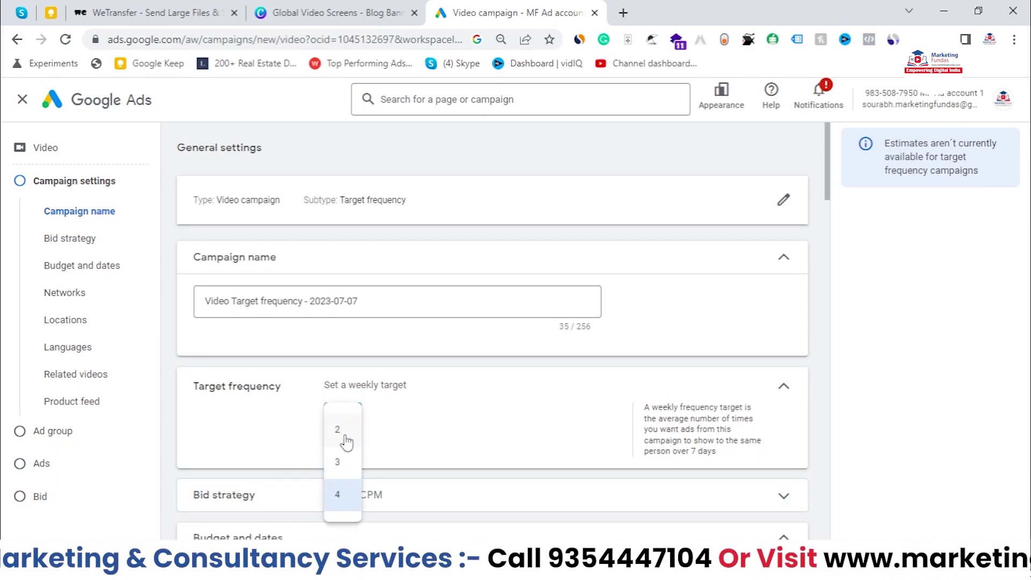
left_click(355, 504)
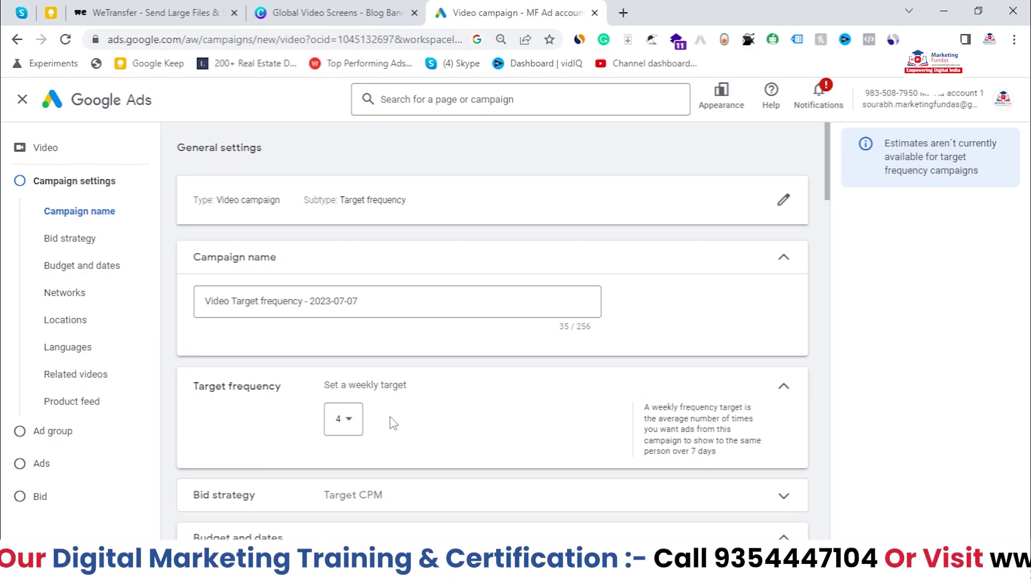
left_click(340, 419)
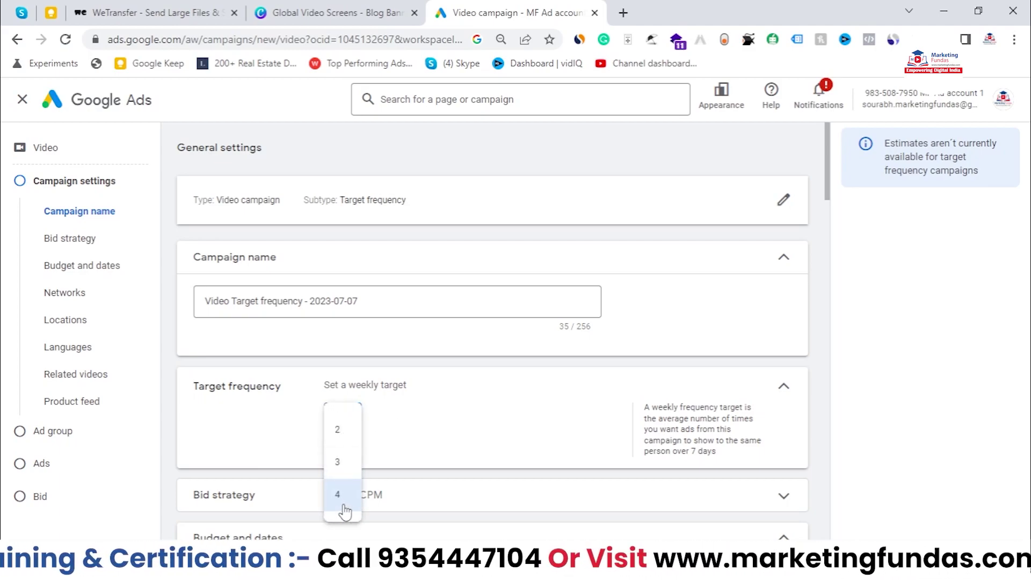
left_click(344, 468)
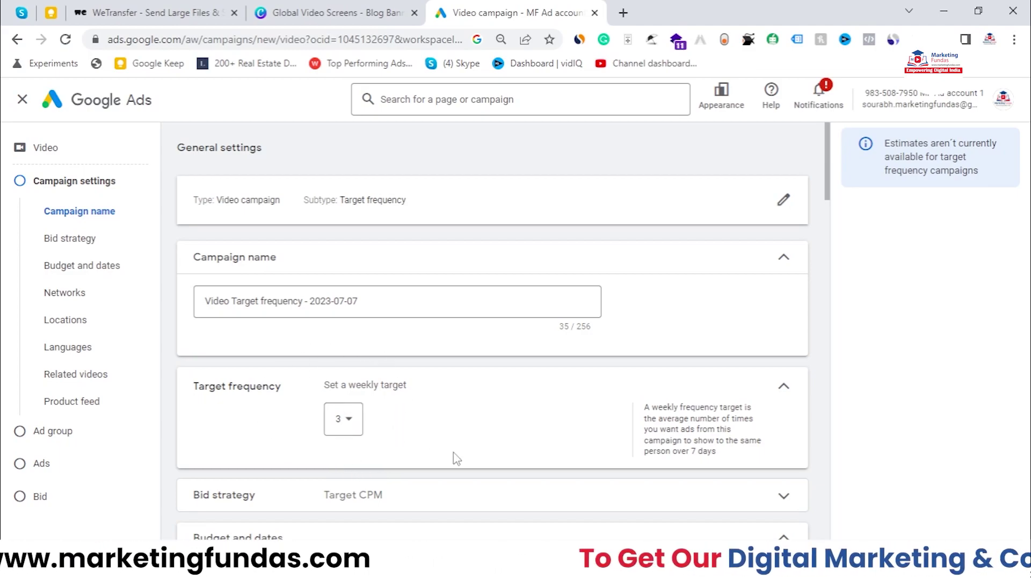
left_click_drag(646, 408, 732, 457)
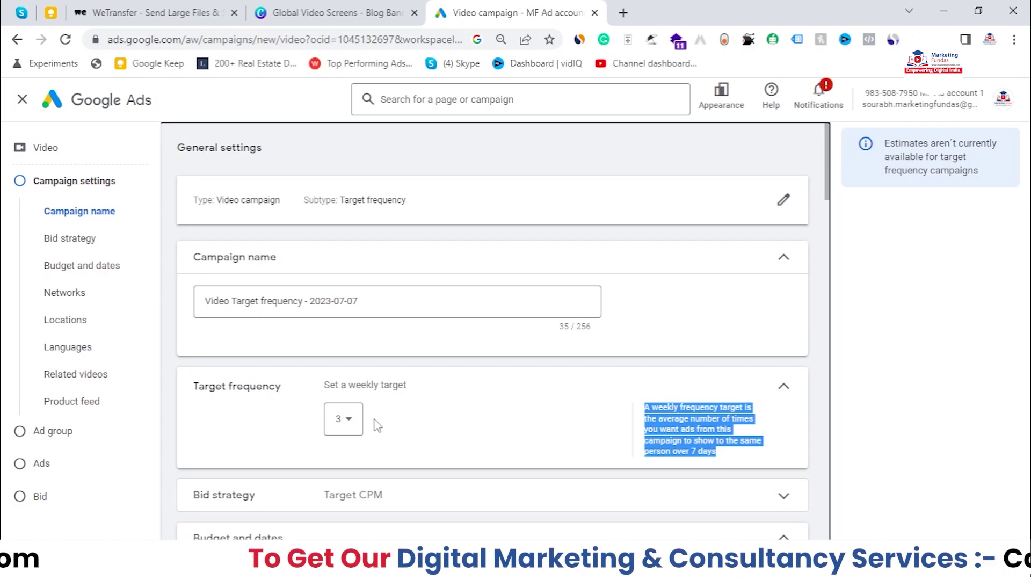
left_click(472, 396)
scroll(473, 398, "down", 1)
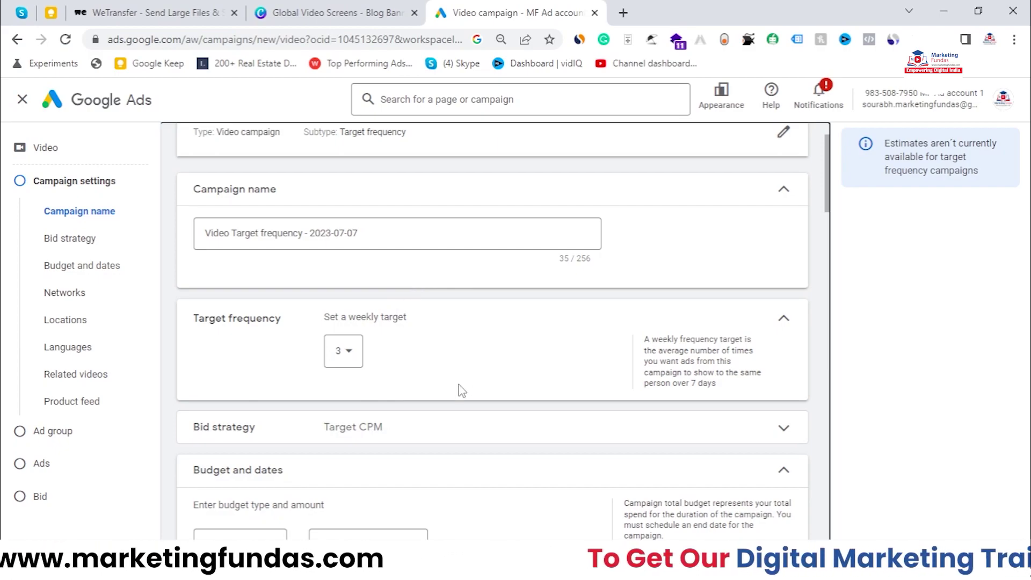
Go back and leave the unsaved Target frequency settings without saving
left_click(17, 39)
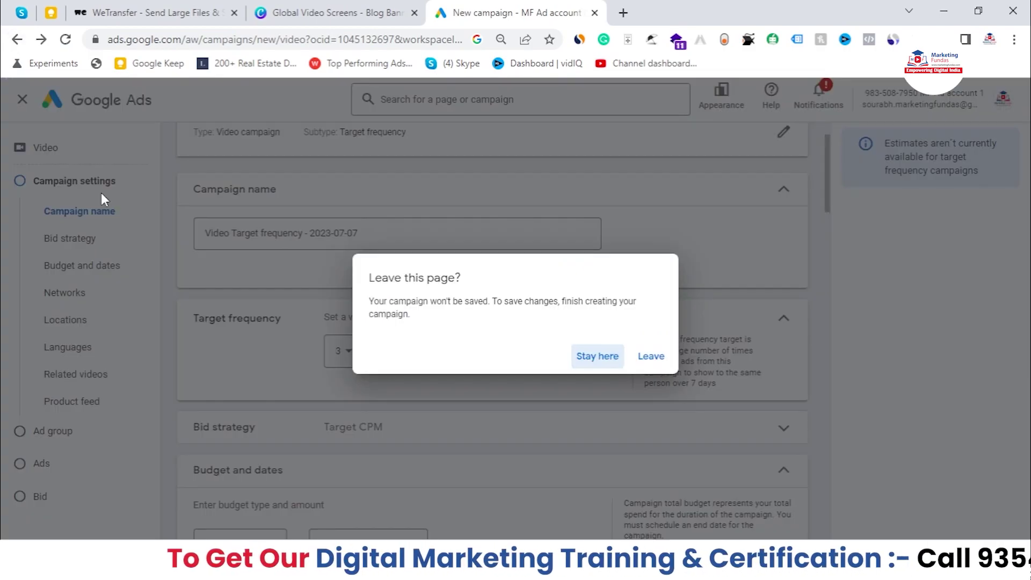
left_click(643, 363)
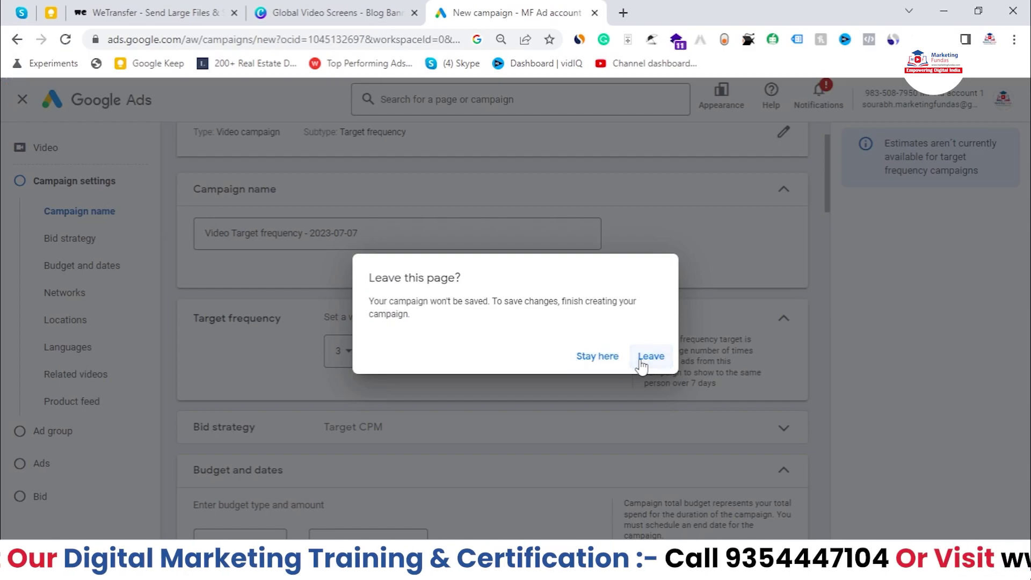
left_click(642, 364)
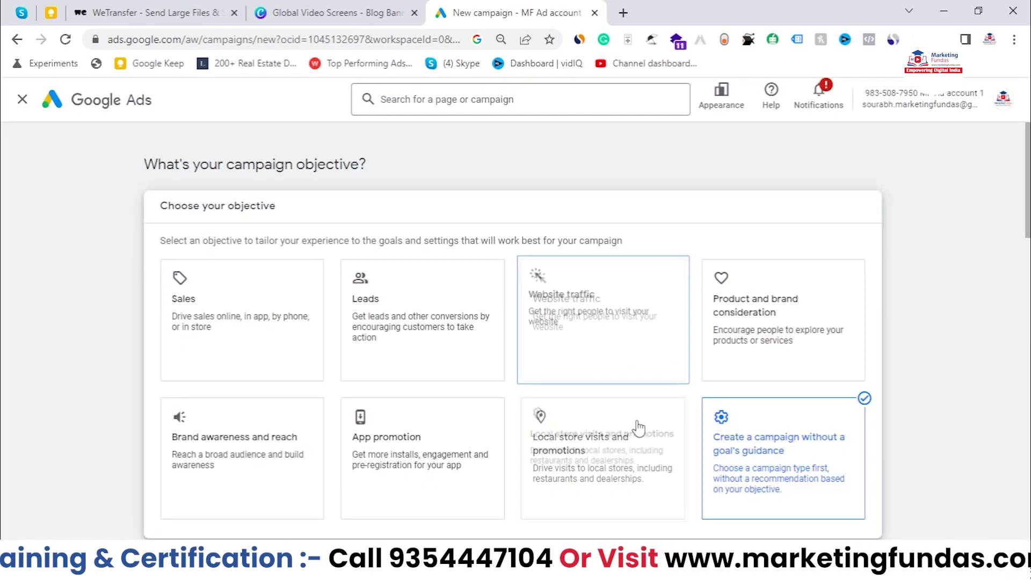
Select Efficient reach as the campaign subtype and continue to its settings
scroll(256, 422, "down", 9)
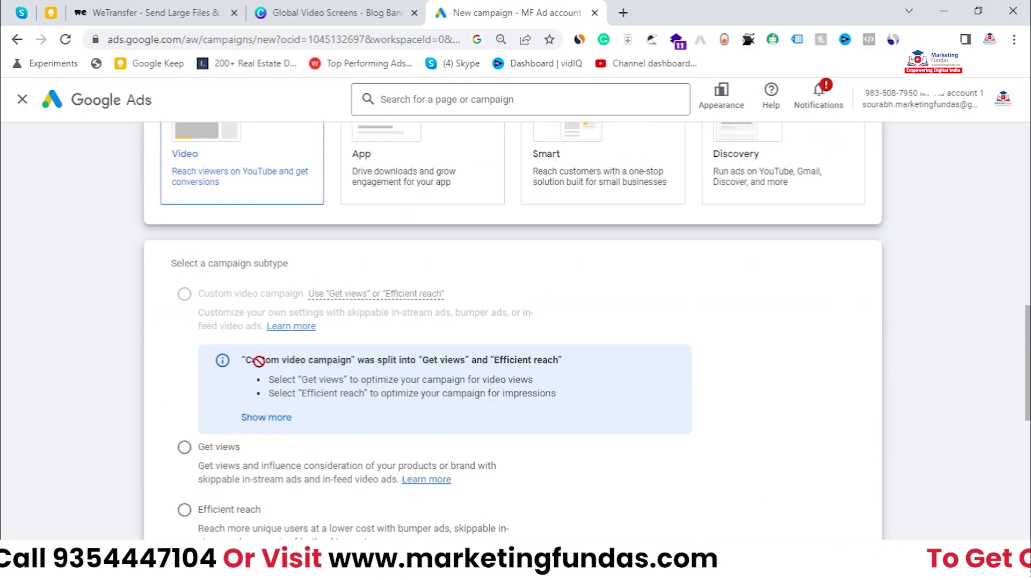
scroll(230, 283, "down", 2)
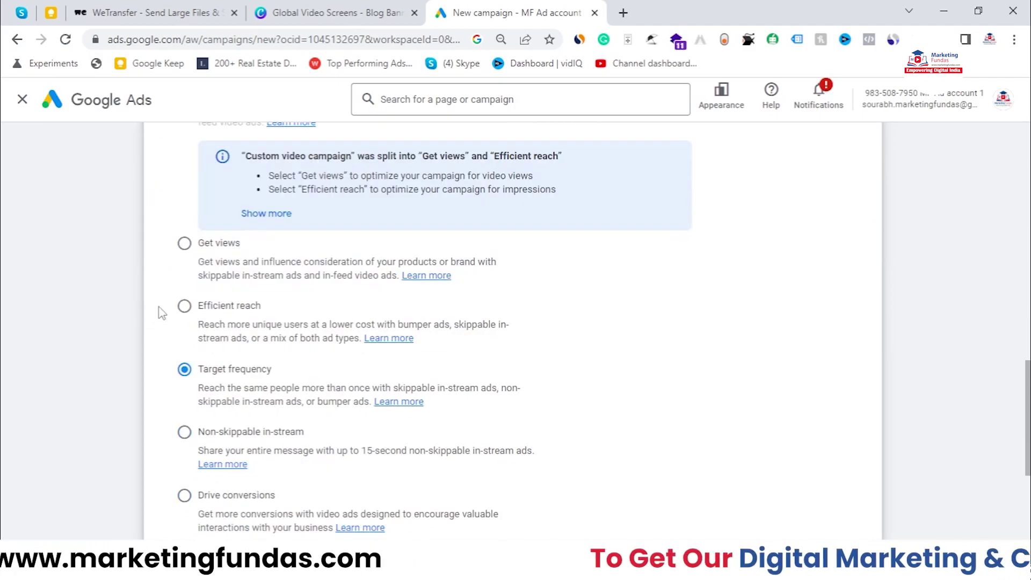
left_click(184, 306)
left_click(184, 243)
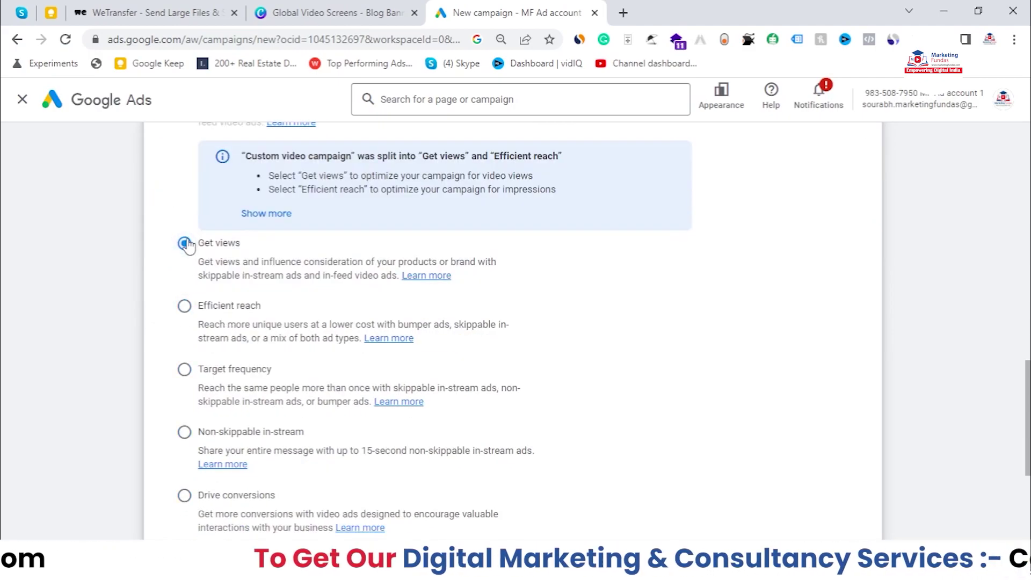
left_click(185, 305)
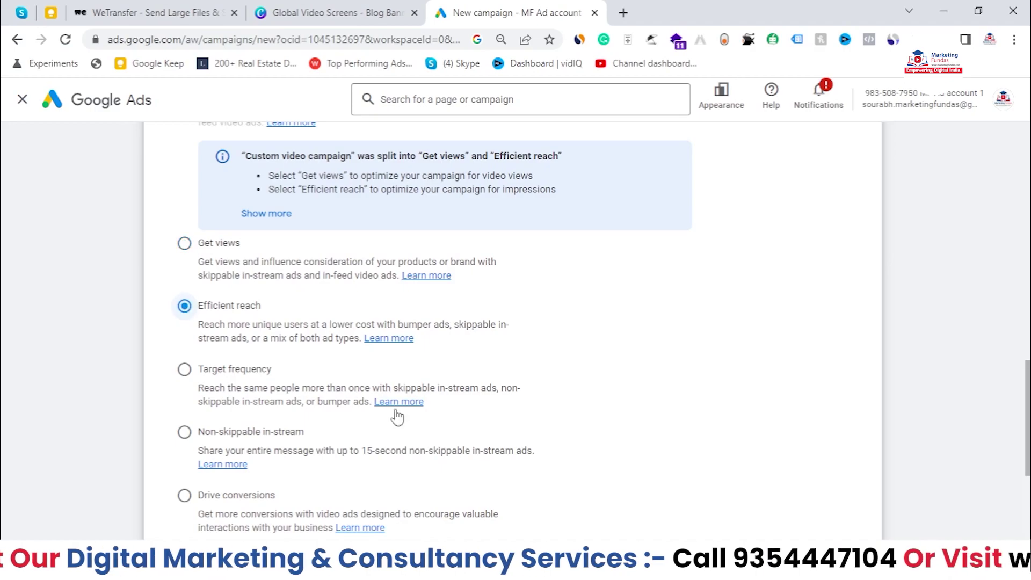
scroll(719, 359, "down", 5)
left_click(849, 471)
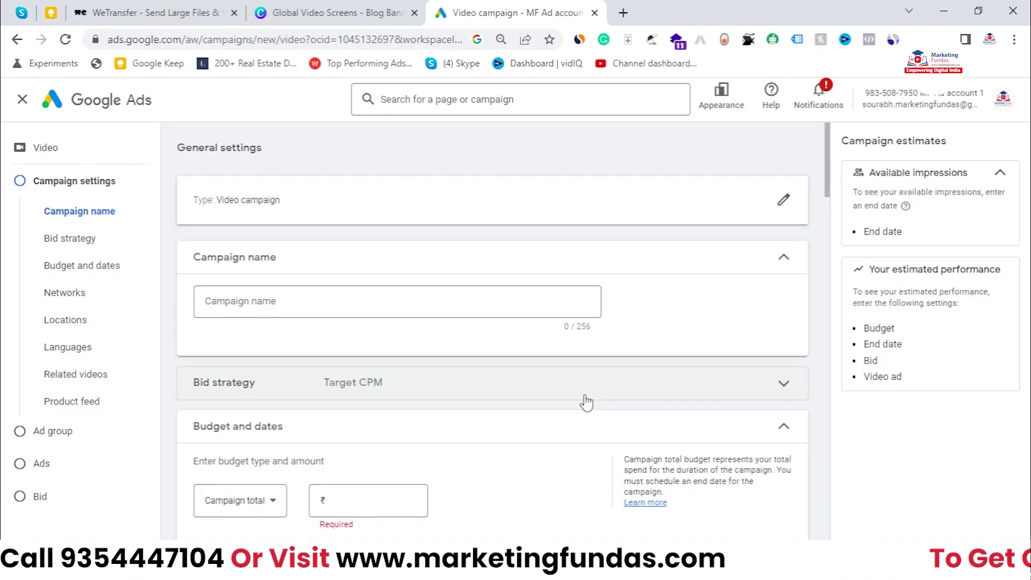
Review the 'Video Efficient reach - 2023-07-07' form, expanding and collapsing the Networks section
scroll(587, 402, "down", 1)
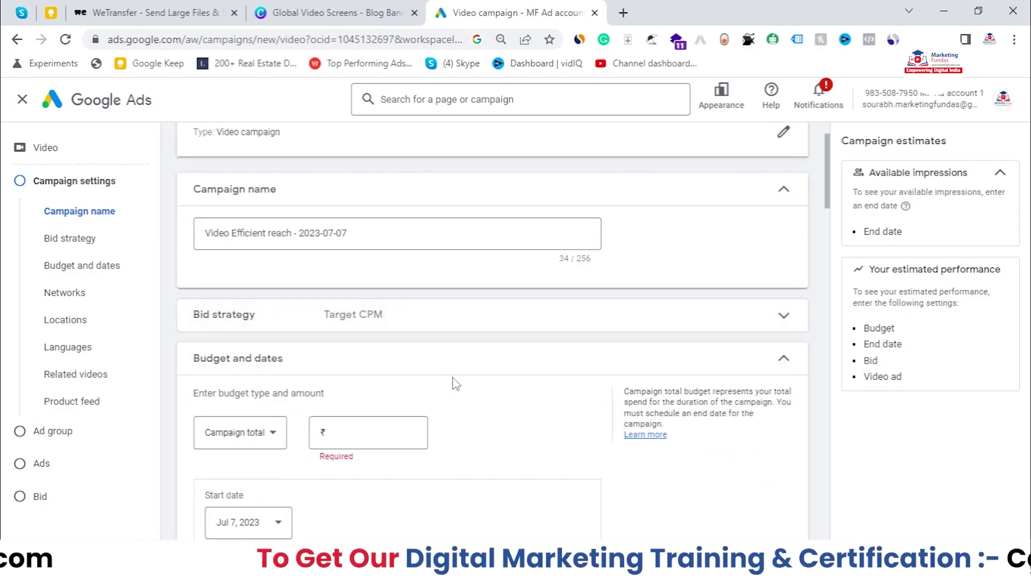
scroll(456, 376, "down", 4)
scroll(435, 384, "down", 2)
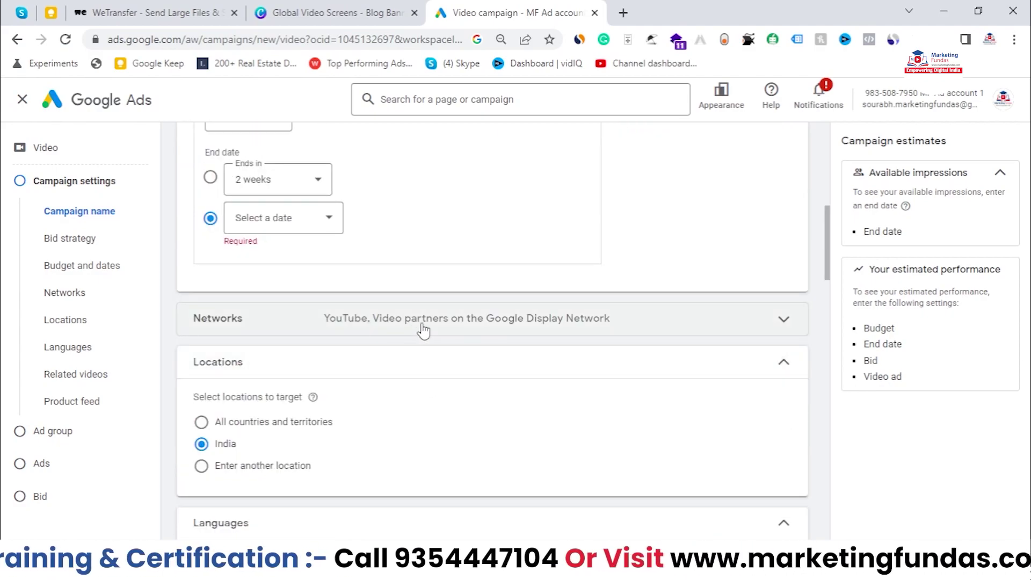
left_click(423, 329)
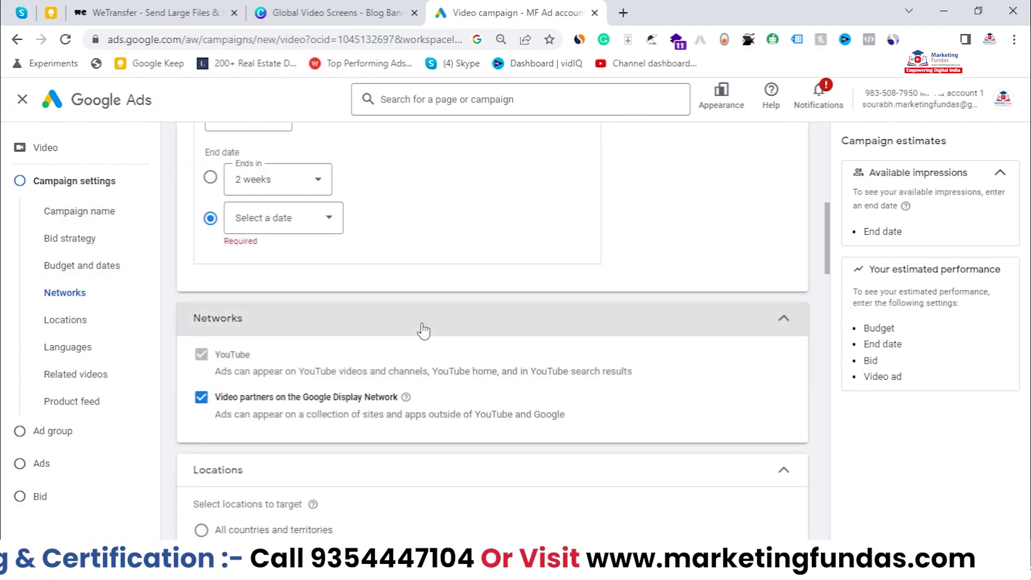
left_click(331, 334)
scroll(331, 335, "down", 10)
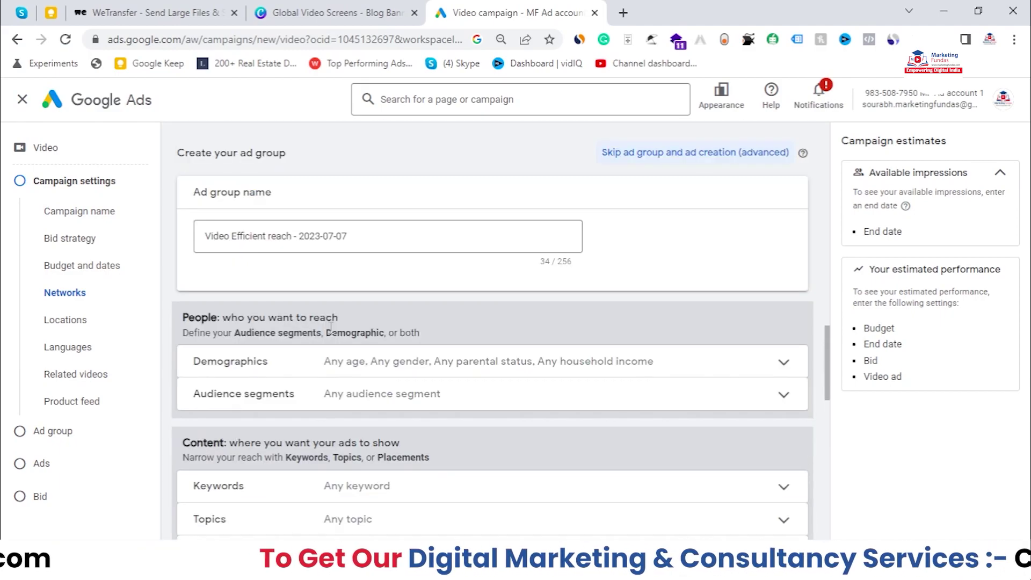
scroll(331, 335, "down", 4)
scroll(330, 335, "down", 6)
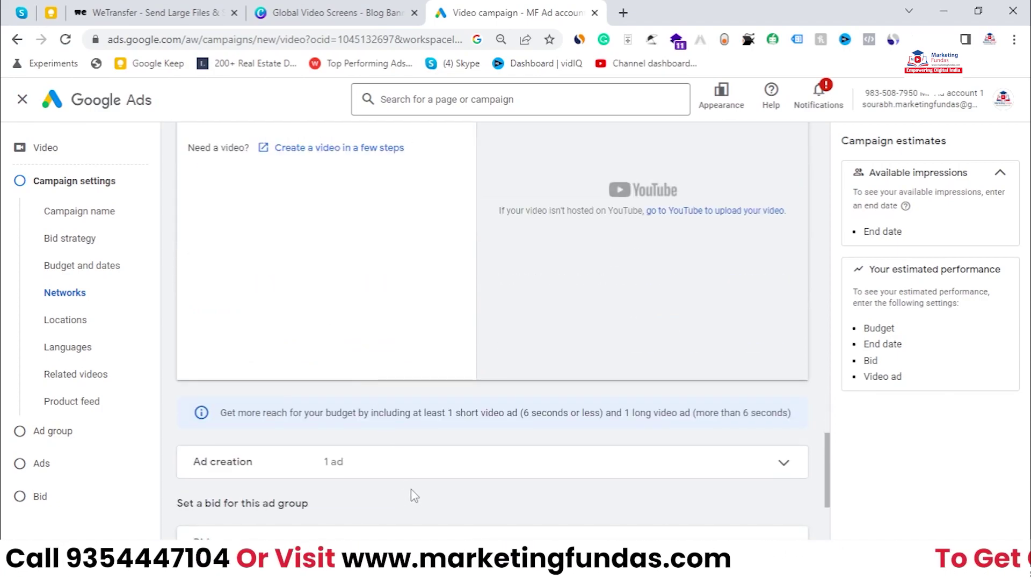
scroll(411, 489, "up", 3)
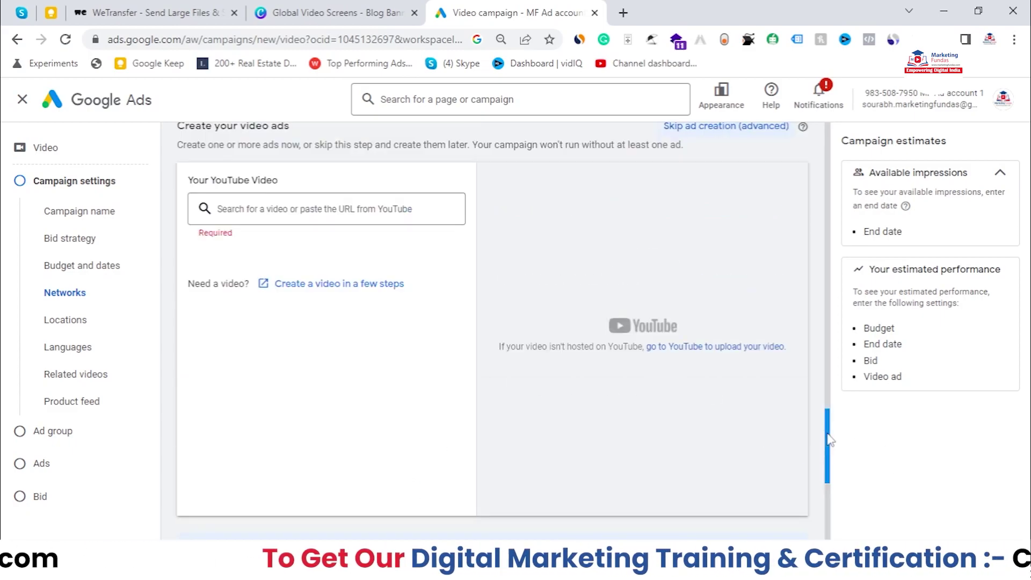
left_click_drag(827, 422, 787, 168)
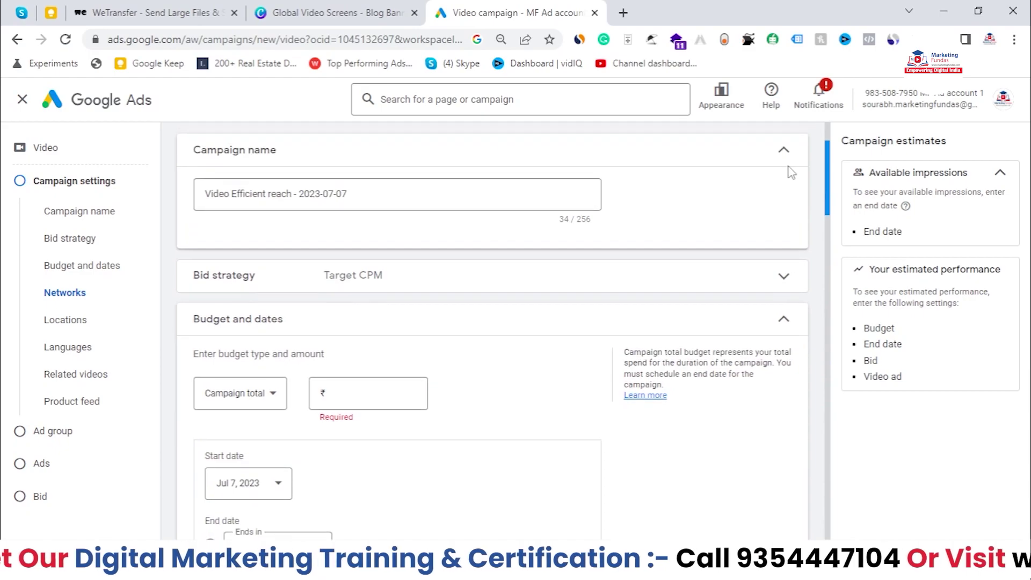
left_click(189, 201)
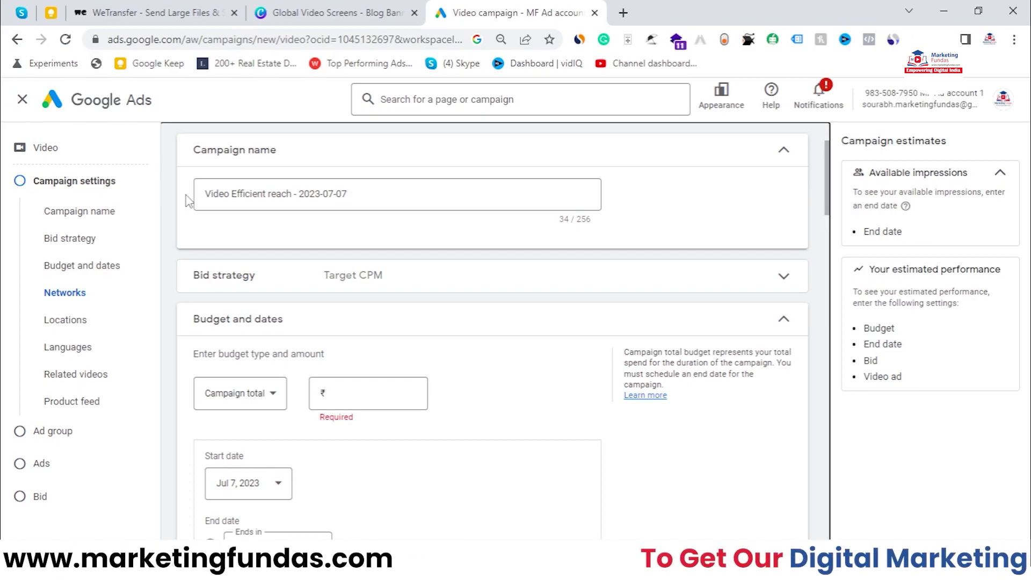